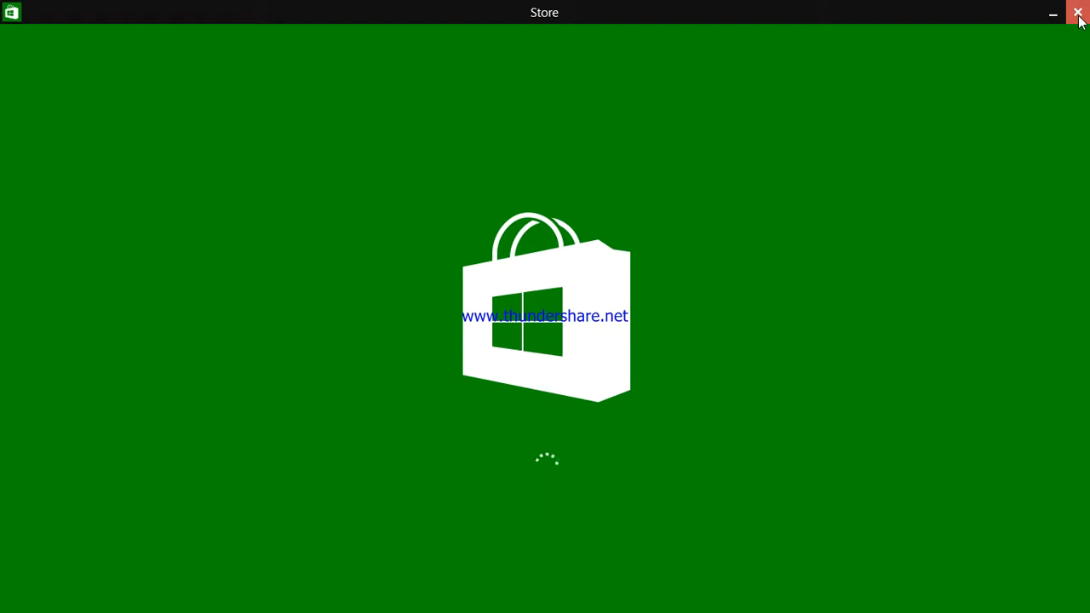
Step: Return to the Word document and highlight the numbers 4 and 5 in the pinned-application shortcut line
left_click(449, 269)
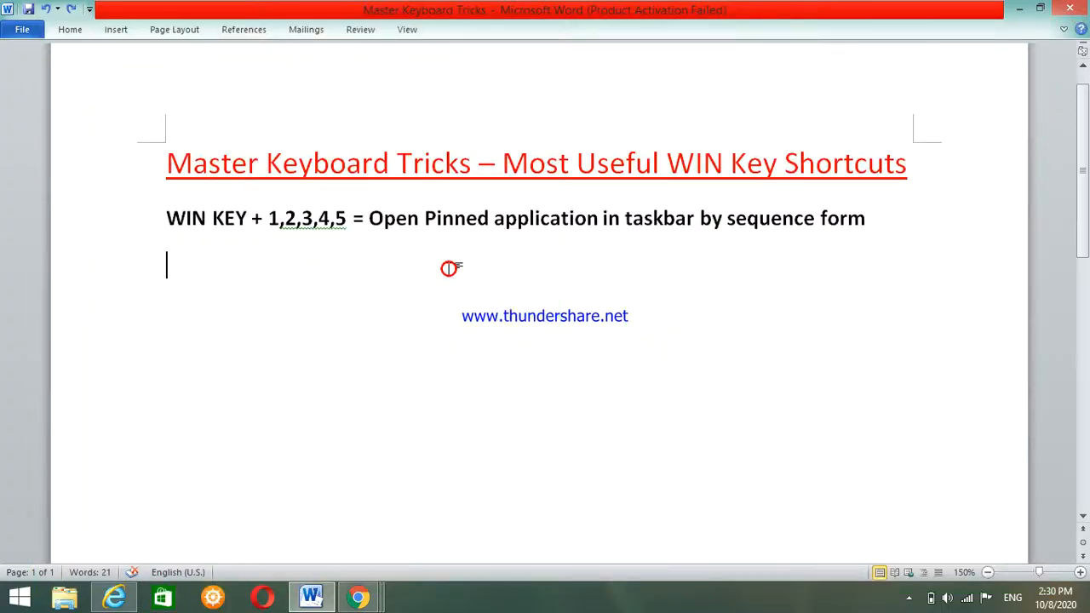
left_click_drag(314, 212, 329, 218)
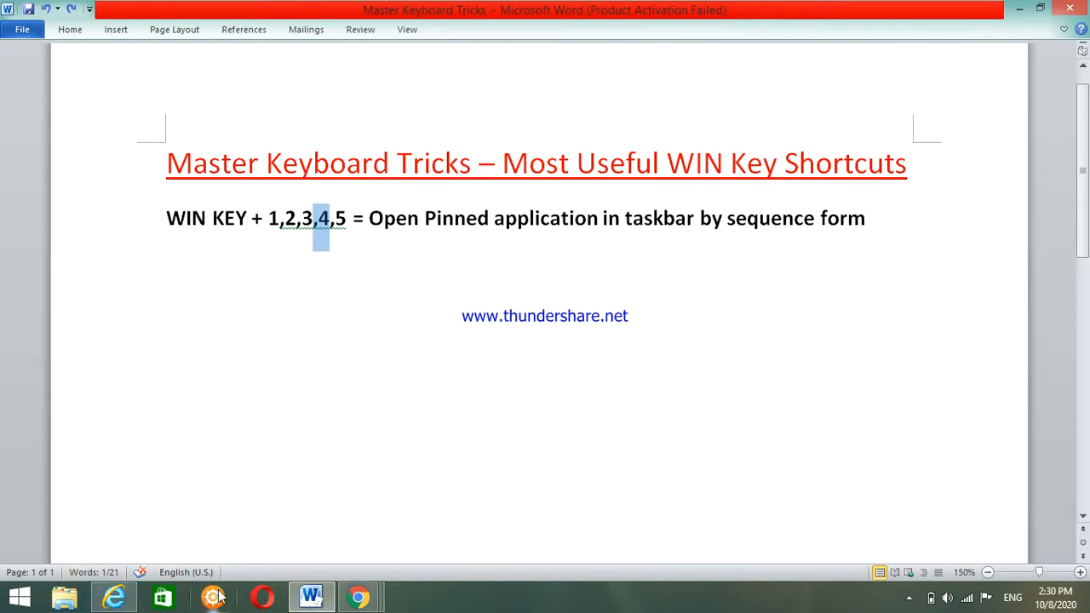
double_click(341, 217)
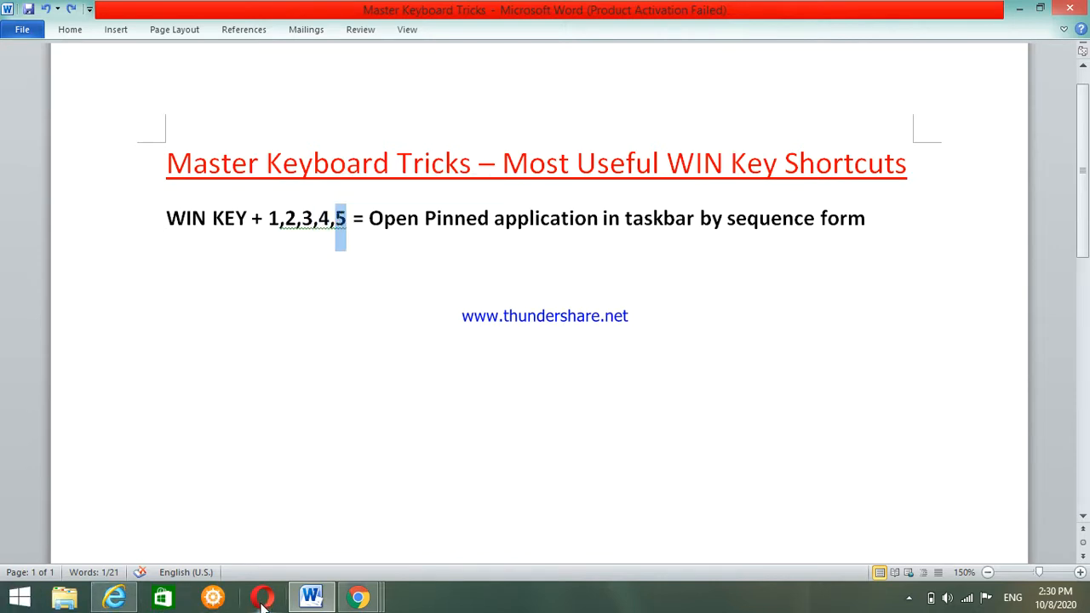
left_click(506, 328)
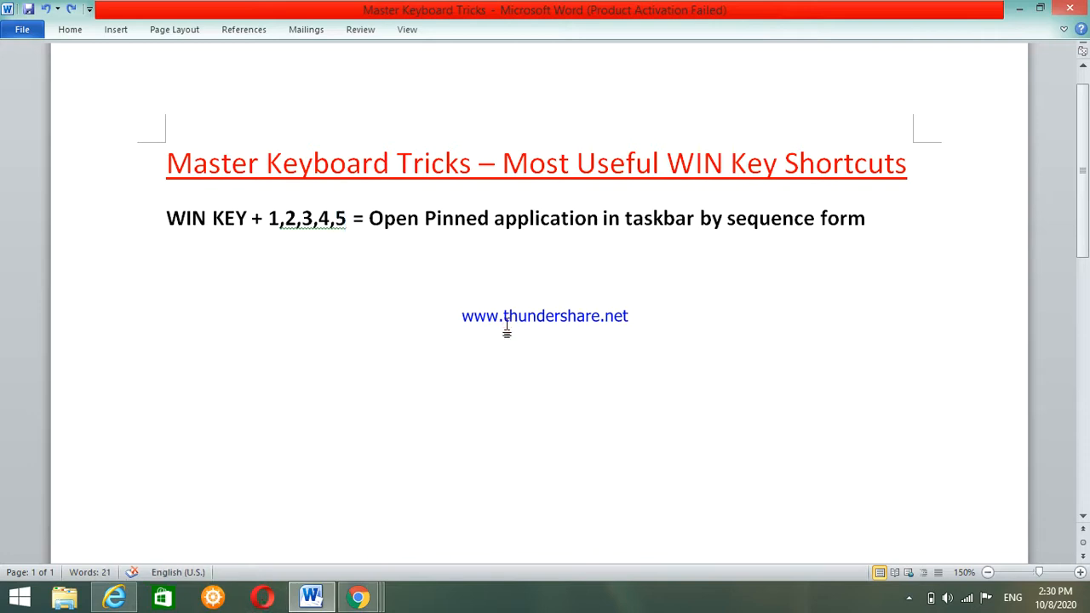
Step: Undo the deletion of the four arrow-key shortcut lines, from the up-arrow line through "Move Window Right"
key("ctrl+z")
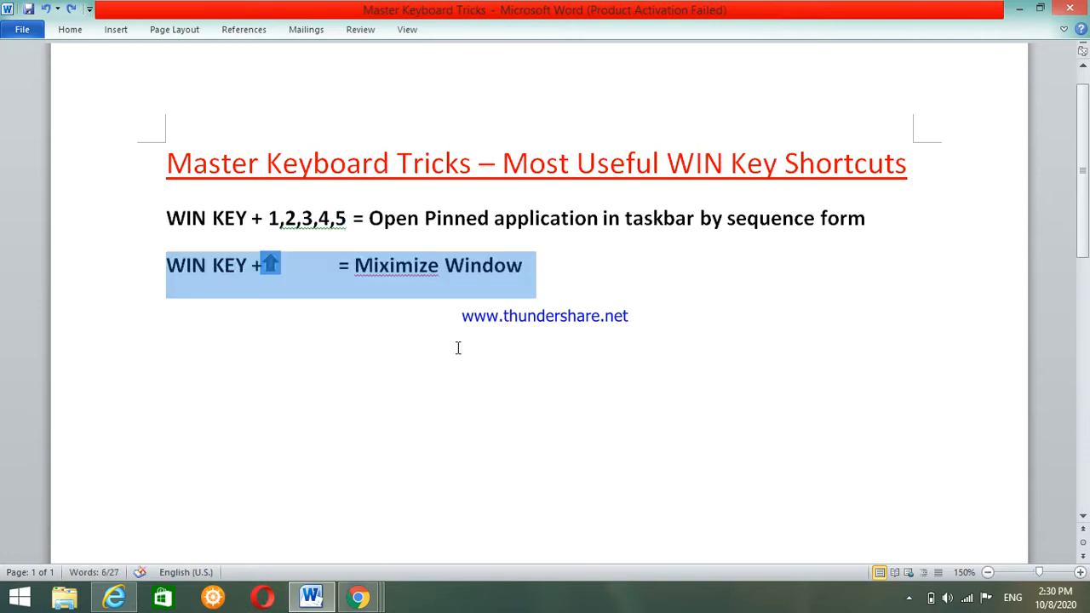
key("ctrl+z")
key("ctrl+z")
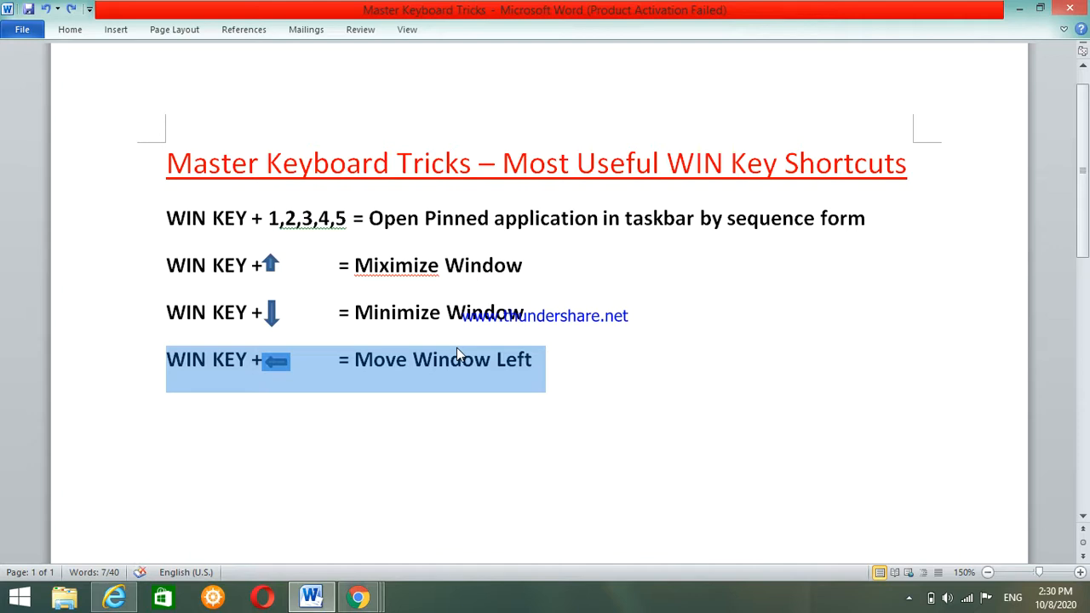
key("ctrl+z")
left_click(633, 325)
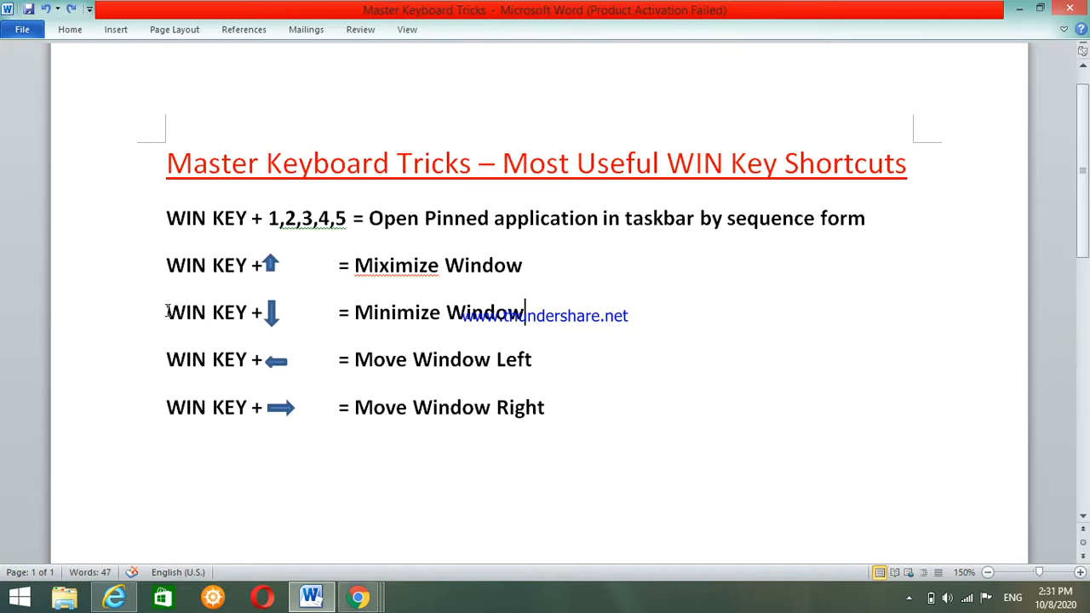
Step: Restore the maximized Word window to its smaller size and snap it to the right half of the desktop
left_click_drag(167, 311, 506, 320)
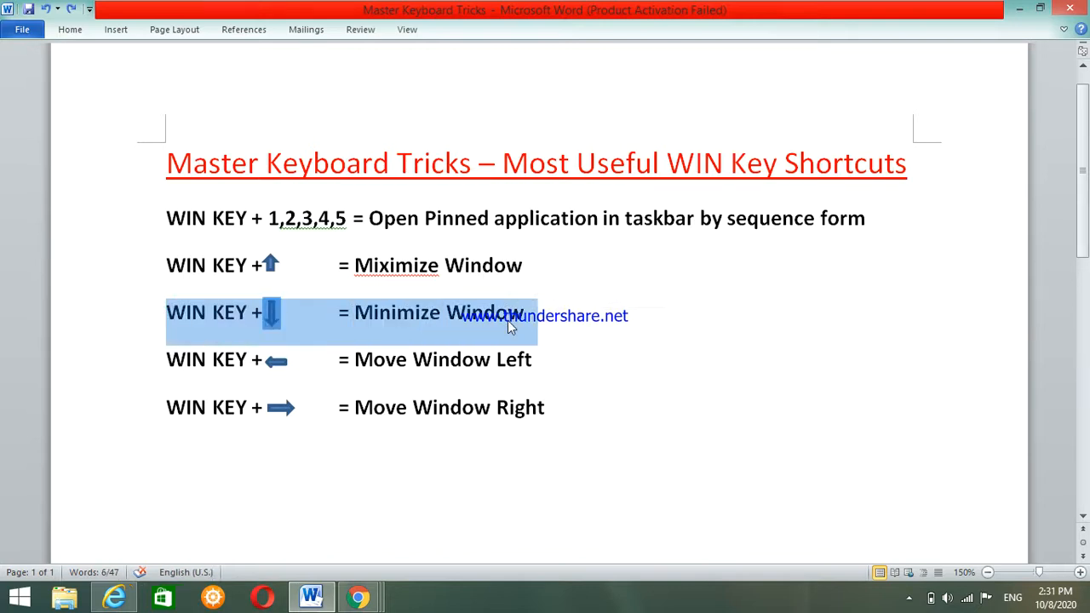
key("super+Down")
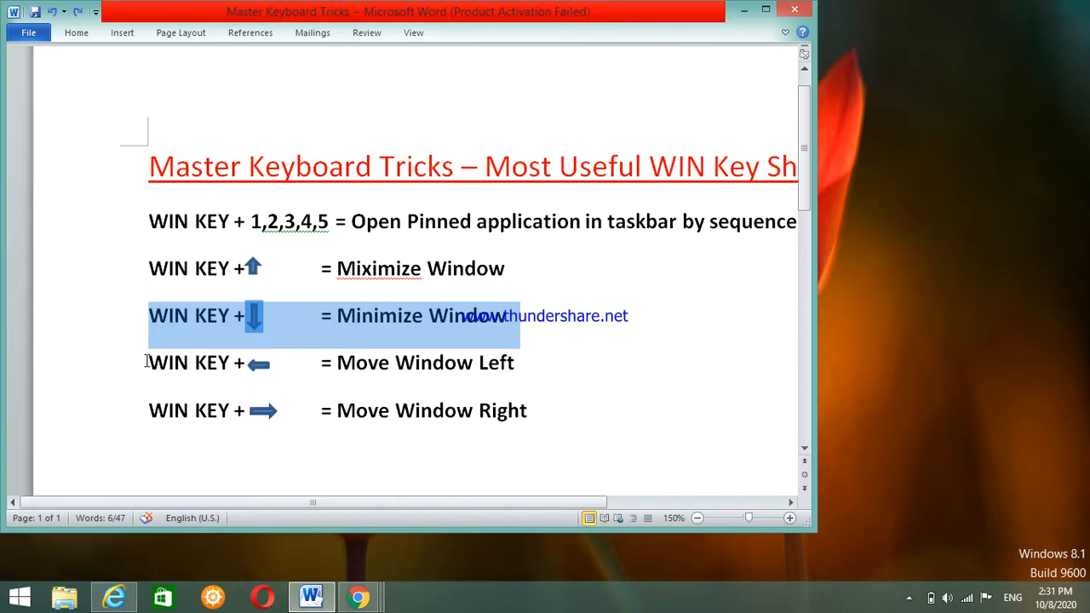
left_click_drag(151, 401, 264, 410)
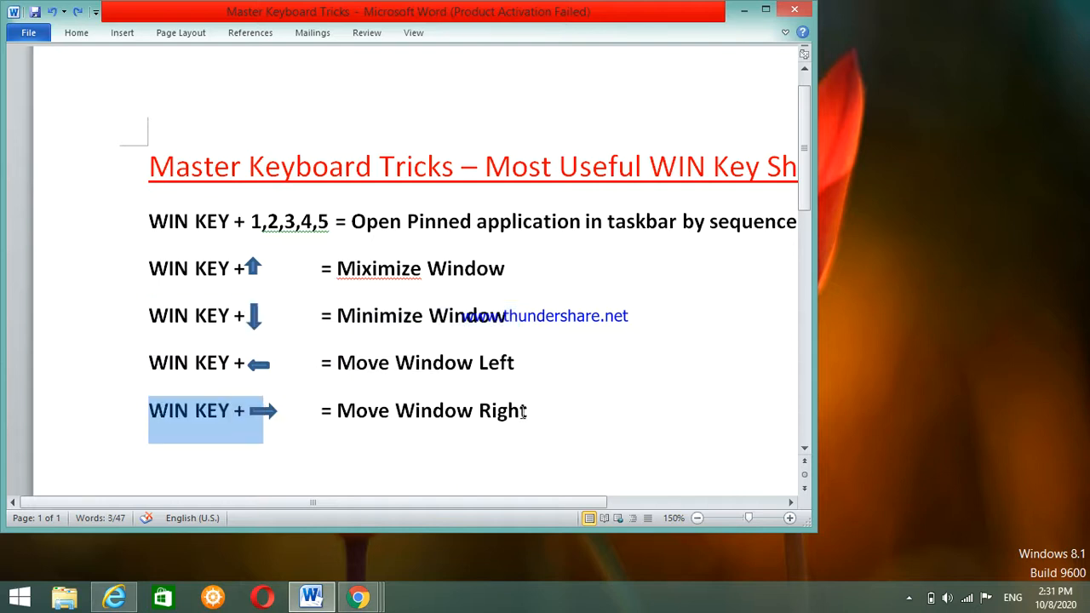
key("super+Right")
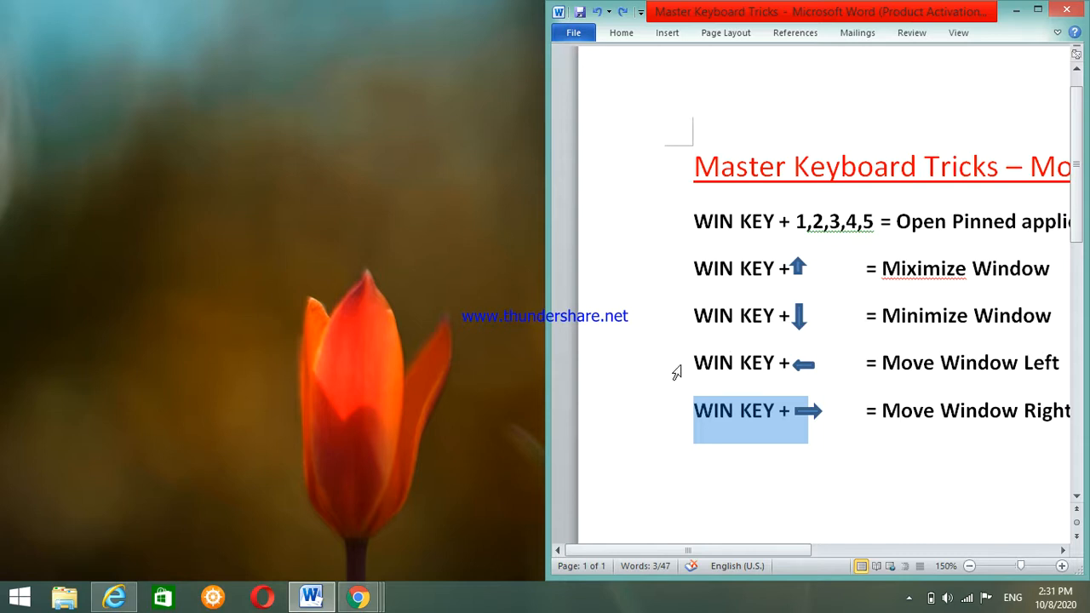
Step: Move the snapped Word window back to the left and maximize it to full screen
left_click_drag(692, 363, 817, 369)
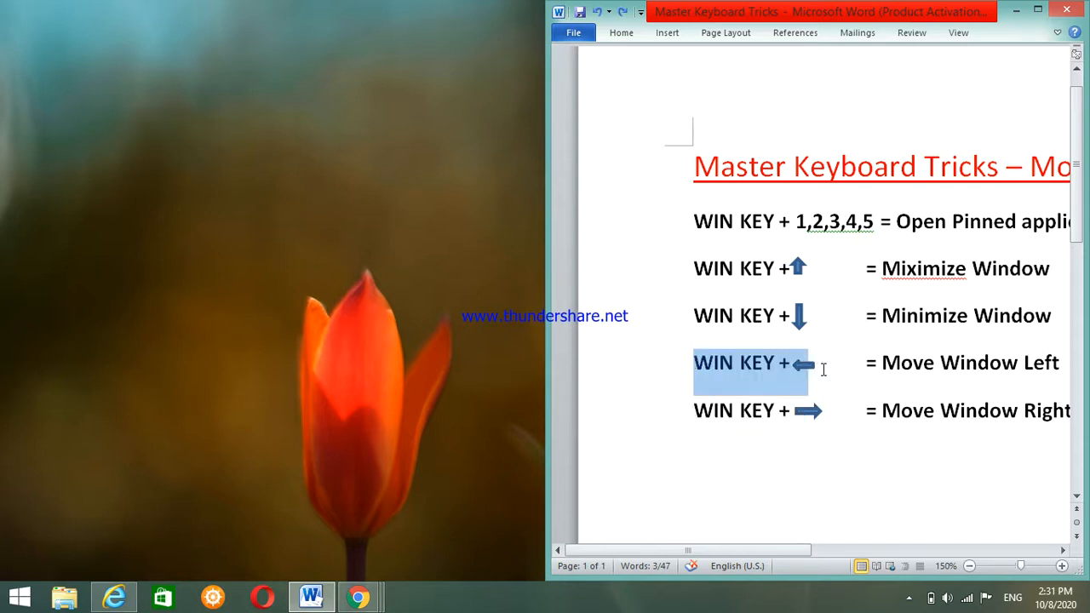
key("super+Left")
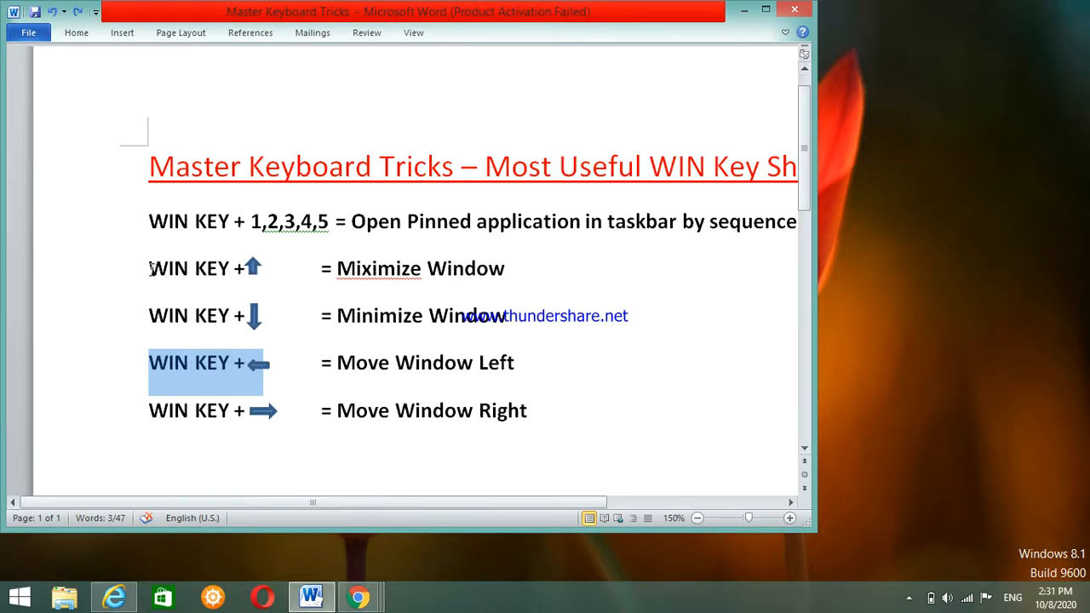
left_click_drag(149, 268, 282, 269)
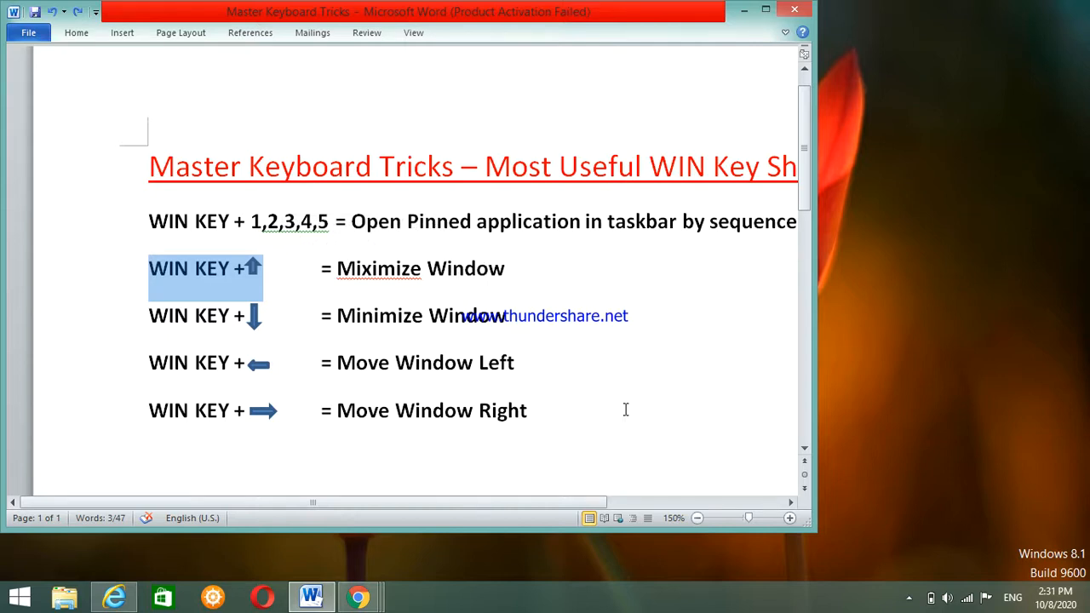
key("super+Up")
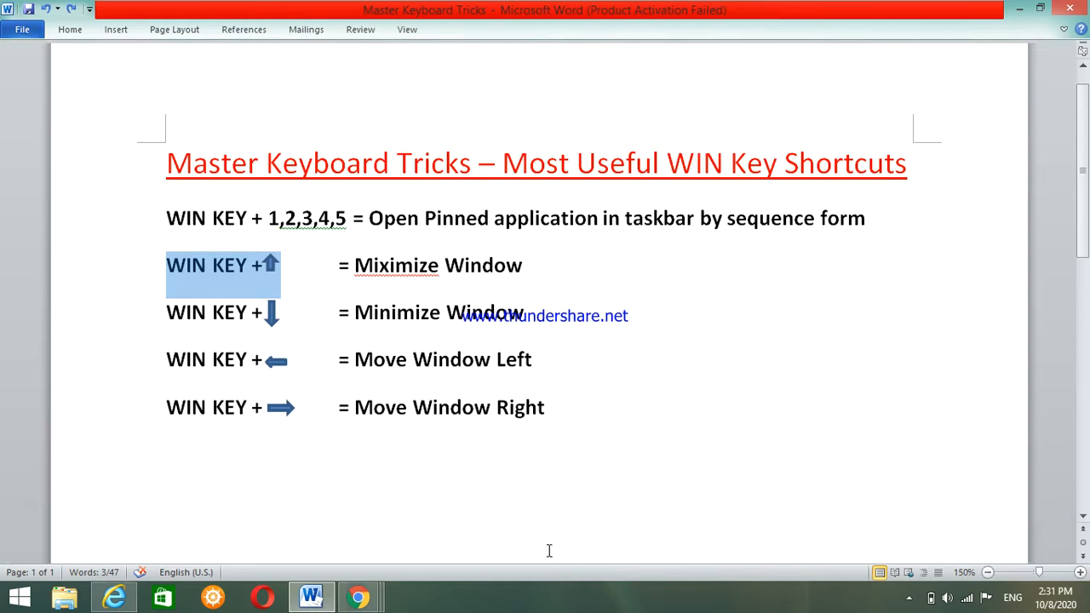
left_click(555, 407)
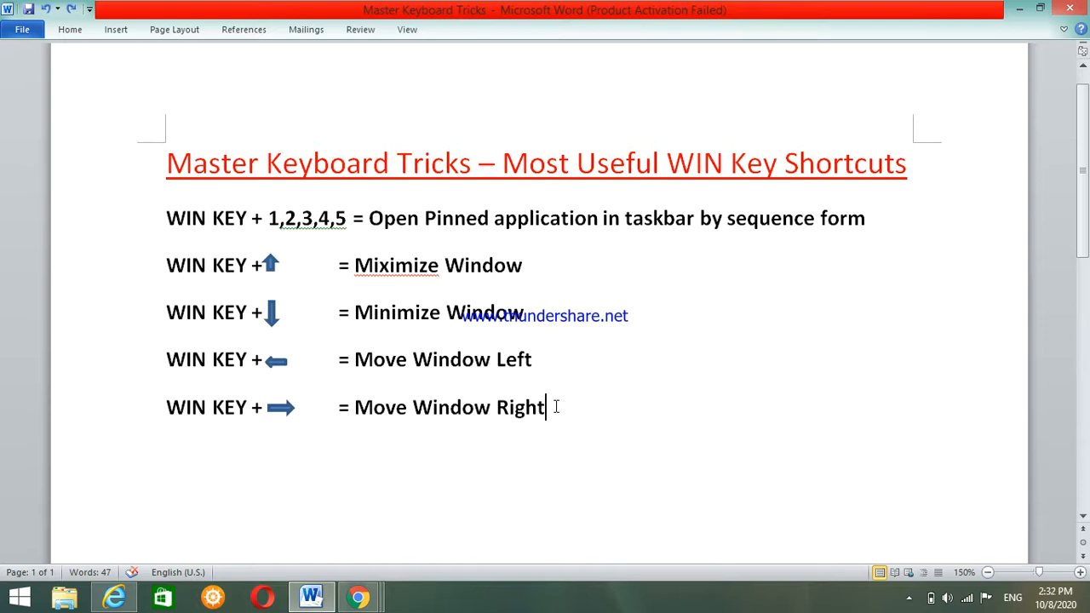
Step: Undo the deletion of the "WIN KEY + d" line and highlight its shortcut text
key("ctrl+z")
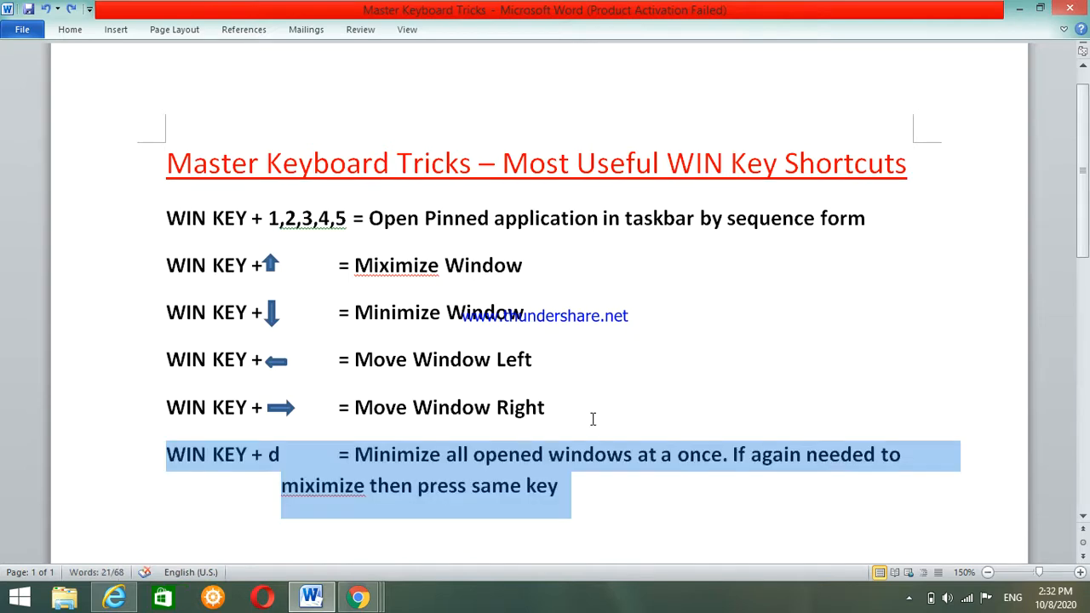
left_click(647, 498)
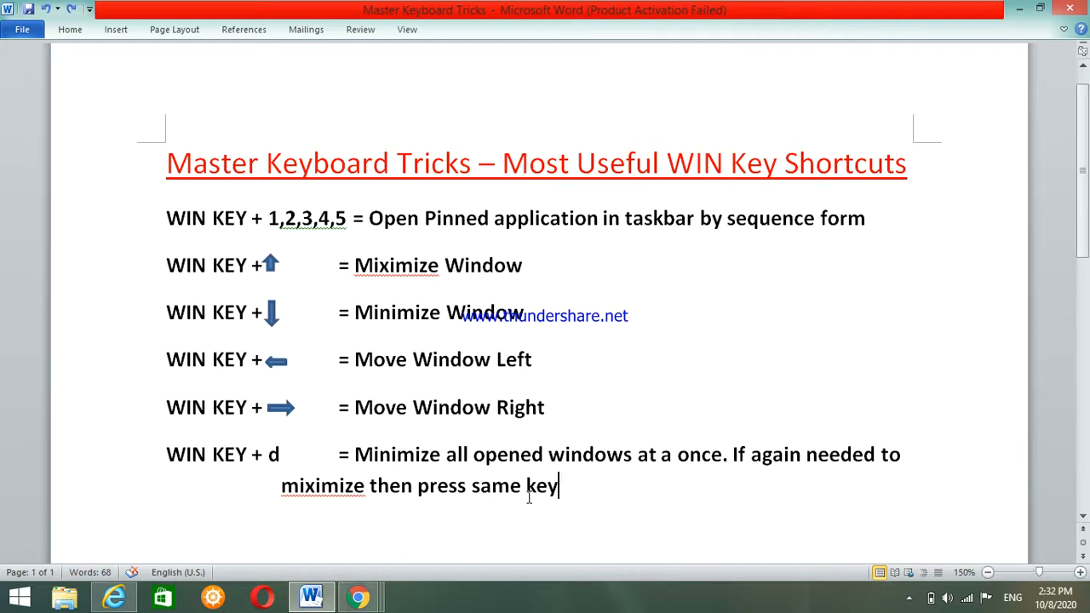
left_click_drag(165, 452, 316, 454)
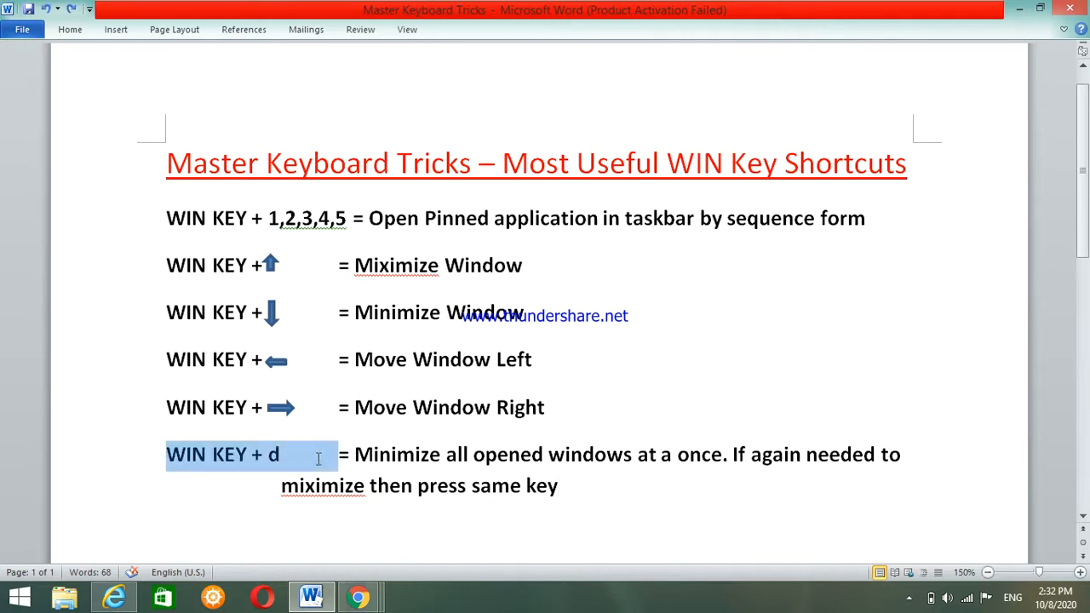
left_click(566, 529)
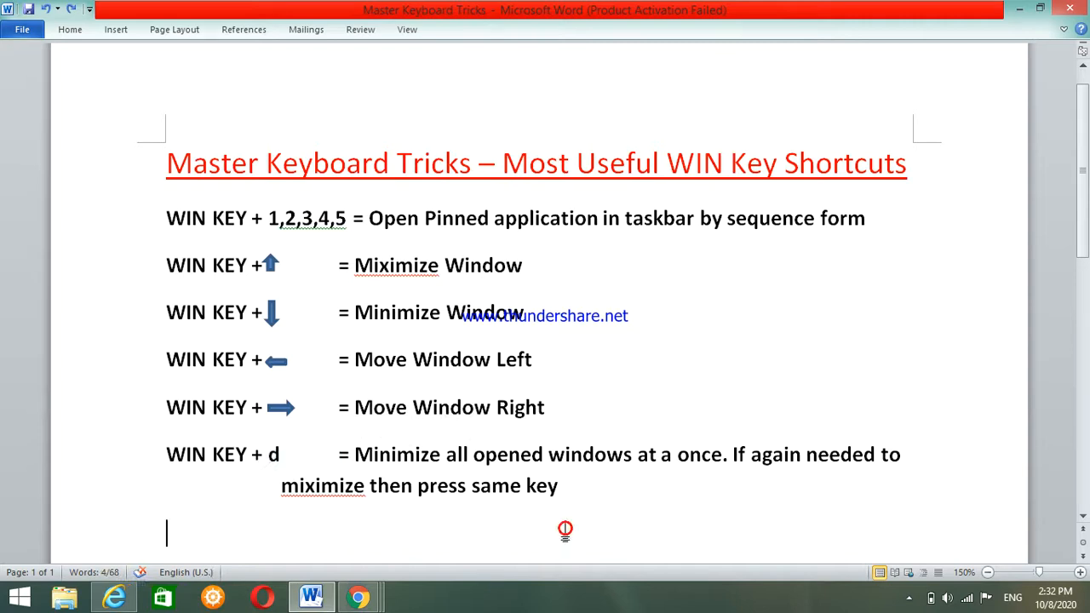
Step: Switch to Chrome and bring up its Google, YouTube and Facebook windows over the Word document
mouse_move(362, 601)
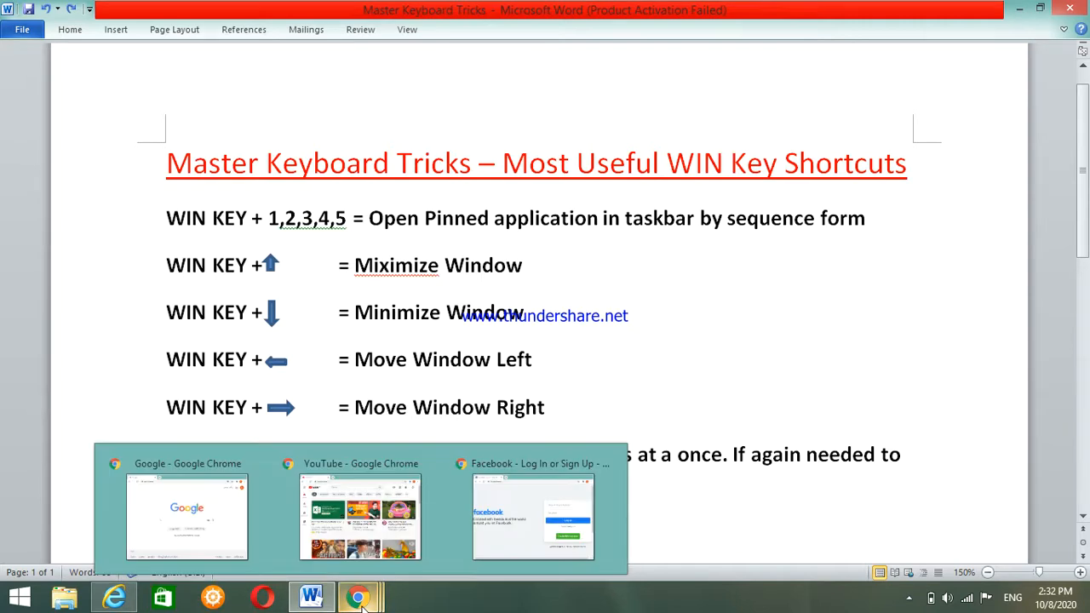
left_click(227, 498)
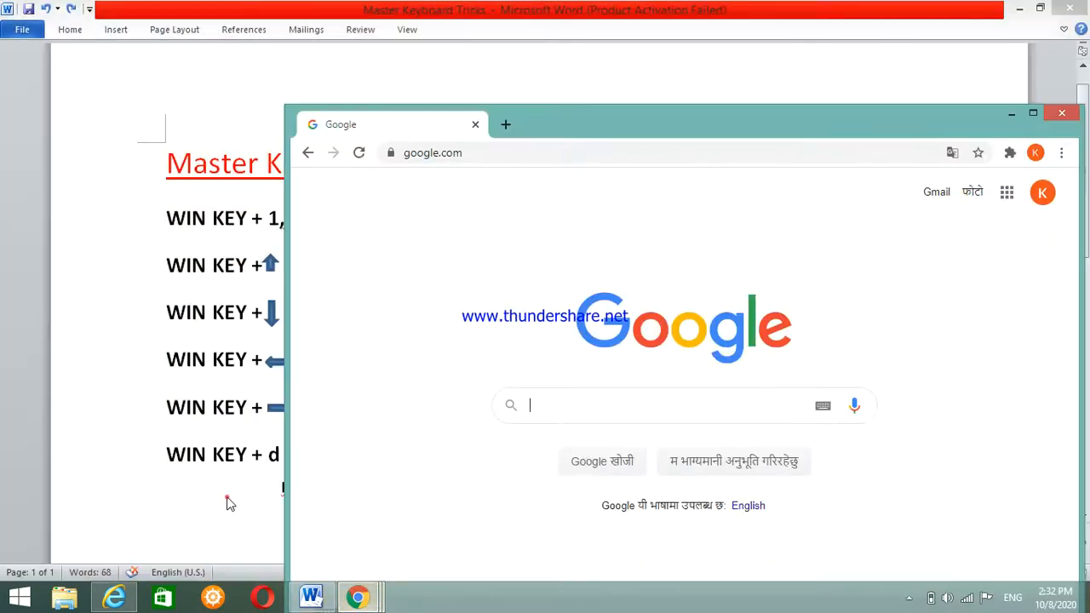
mouse_move(362, 600)
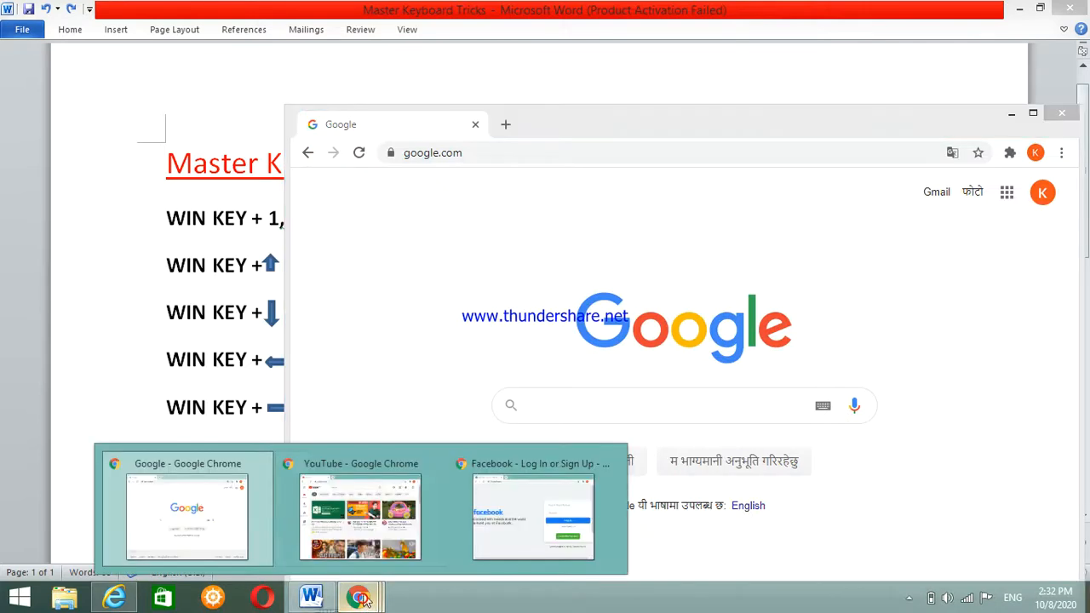
left_click(366, 519)
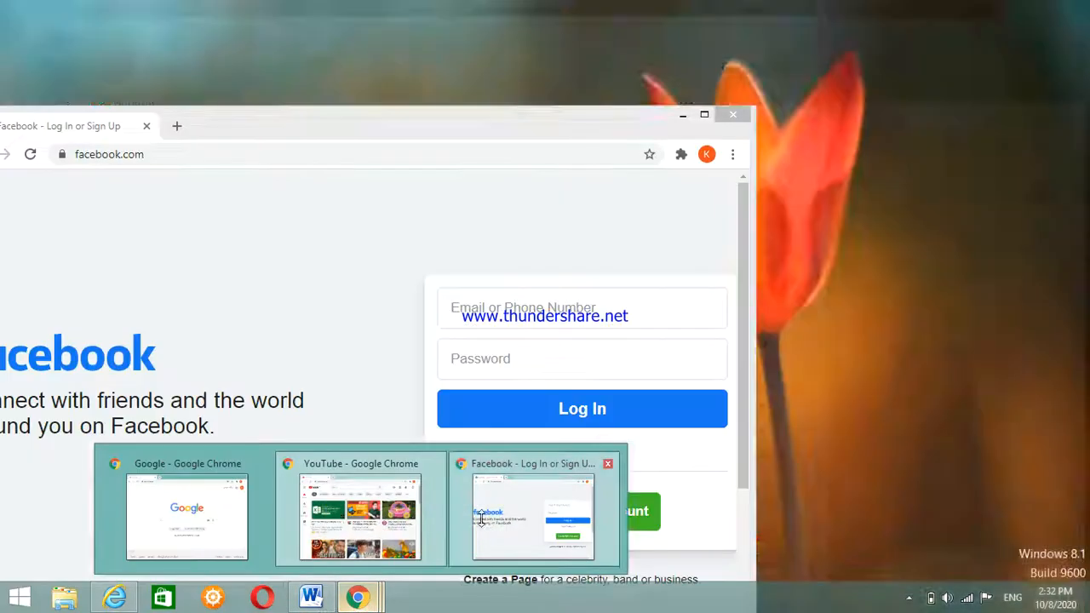
left_click(481, 519)
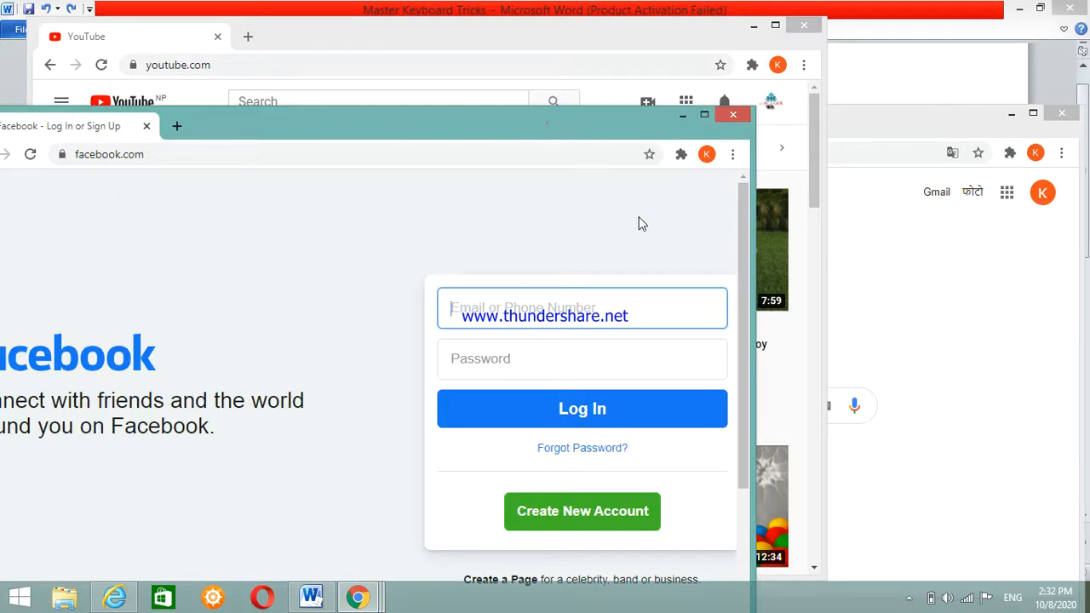
Step: Reposition the Facebook, YouTube and Google windows so that they overlap with parts of each one showing
left_click_drag(547, 126, 669, 189)
left_click_drag(677, 40, 596, 104)
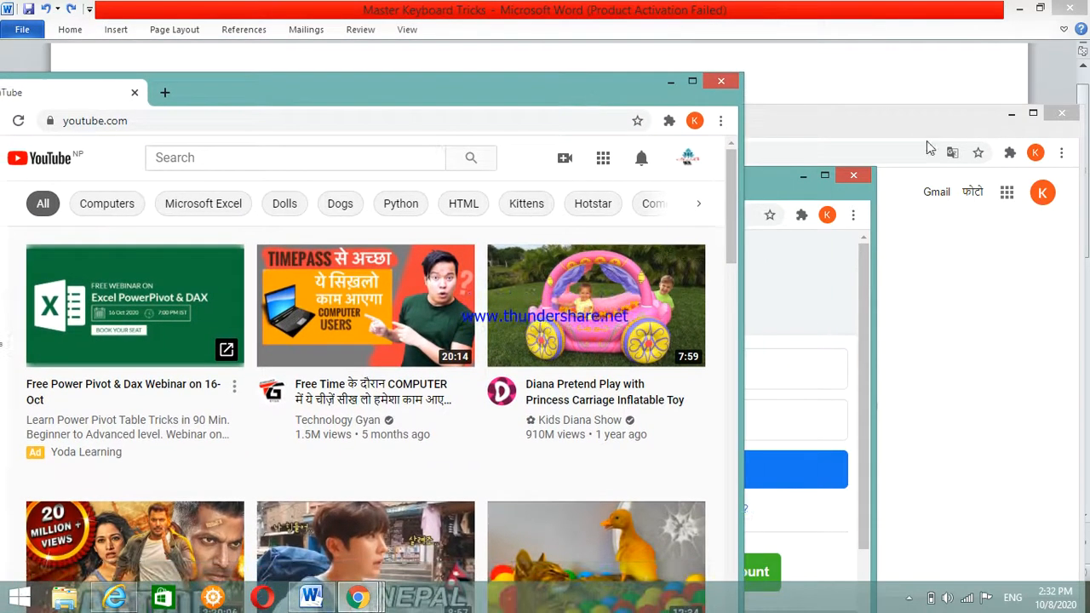
left_click_drag(913, 131, 915, 159)
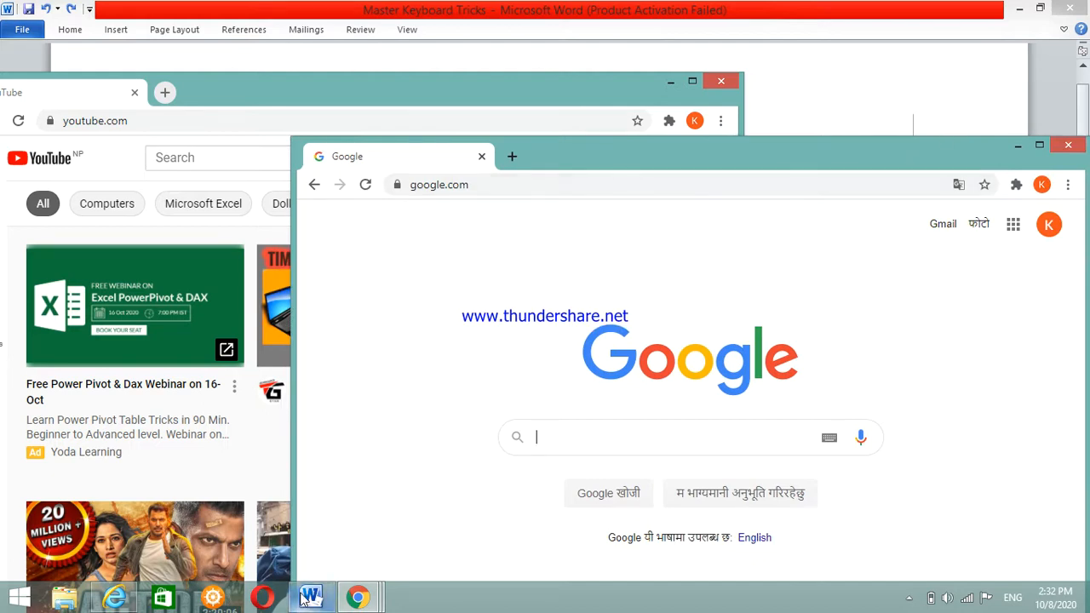
Step: Switch back to the Word document and highlight "WIN KEY + d" in its last shortcut line
mouse_move(302, 599)
mouse_move(303, 526)
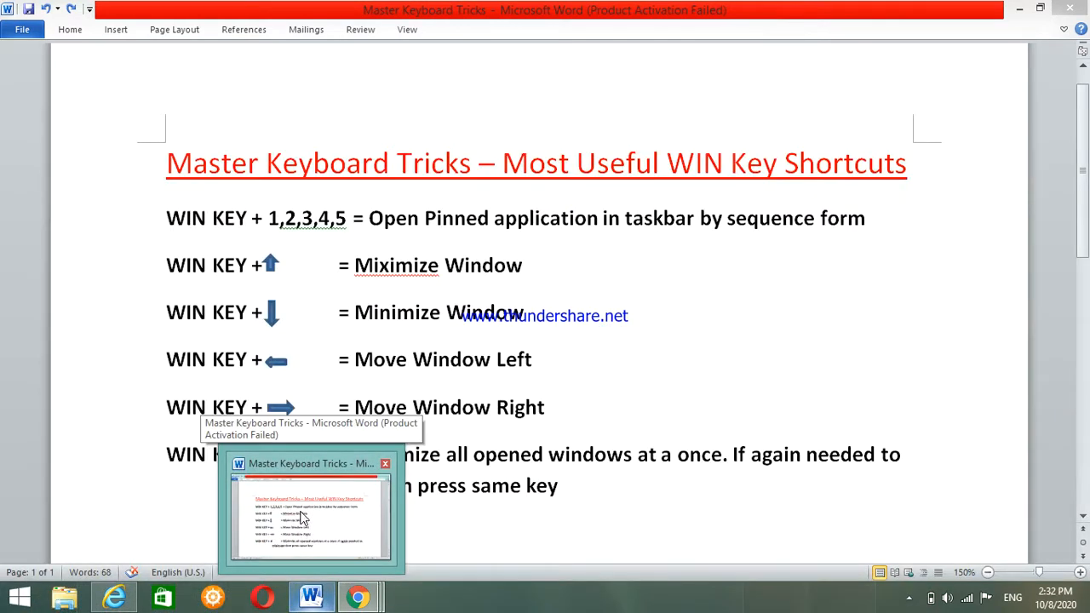
left_click(304, 498)
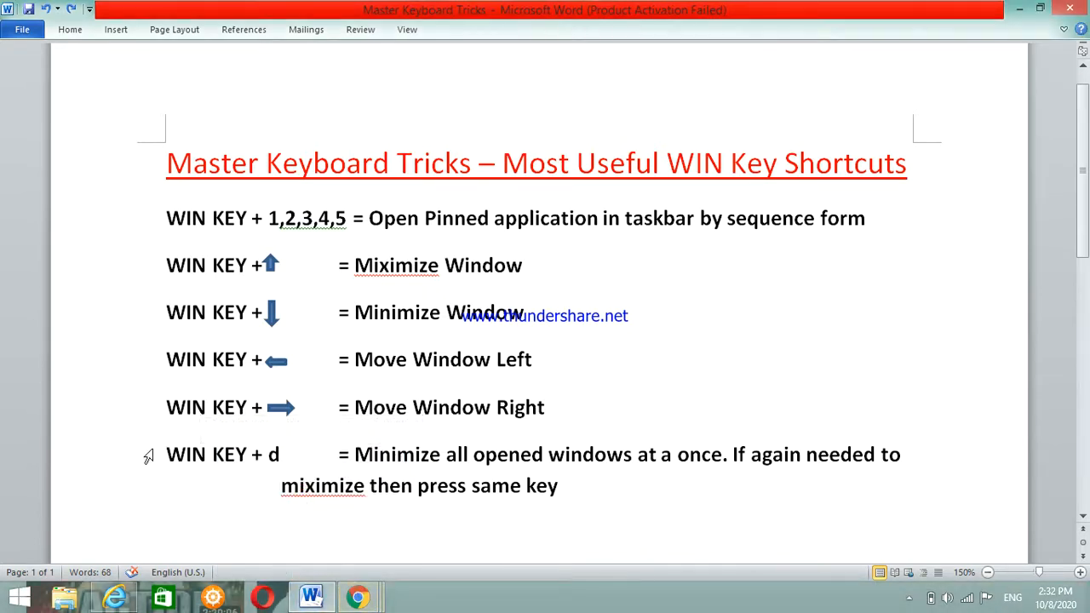
left_click_drag(168, 449, 323, 452)
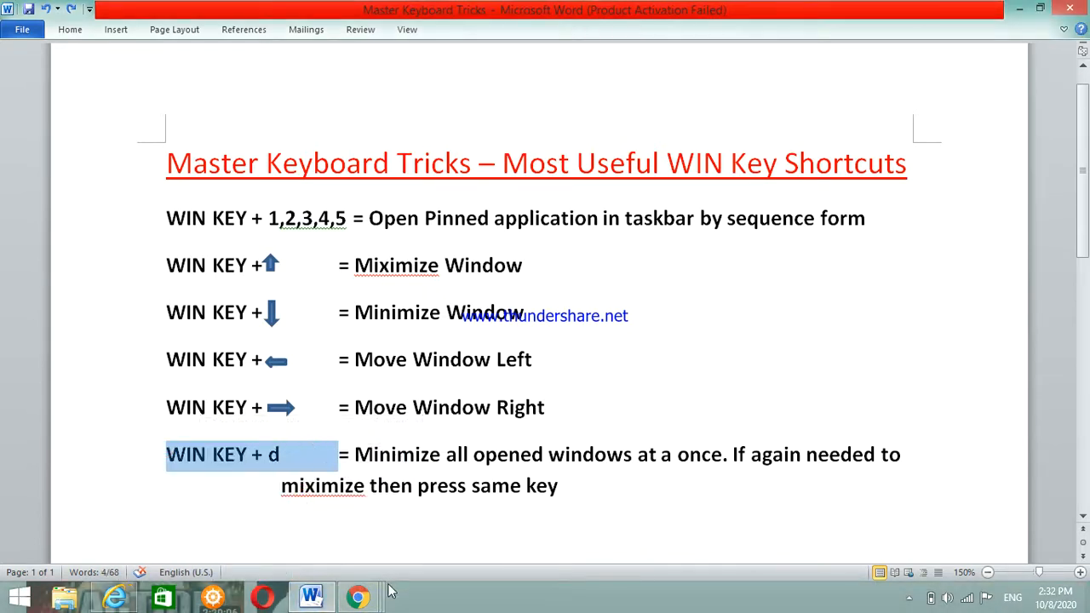
Step: Switch to Chrome, bring its Google and Facebook windows over the Word document, and bookmark the Facebook page
mouse_move(359, 598)
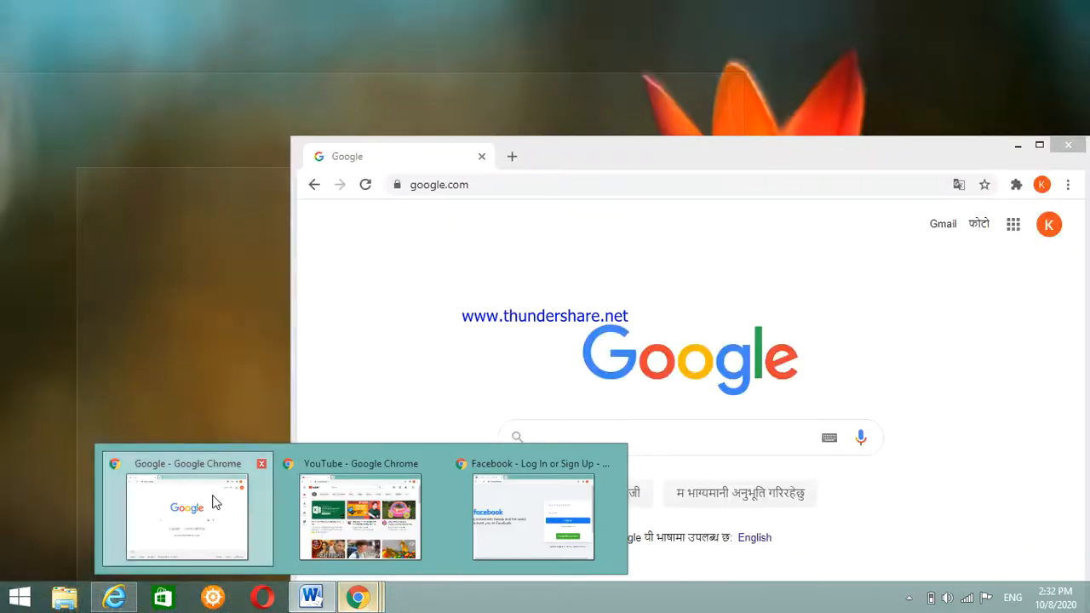
left_click(212, 502)
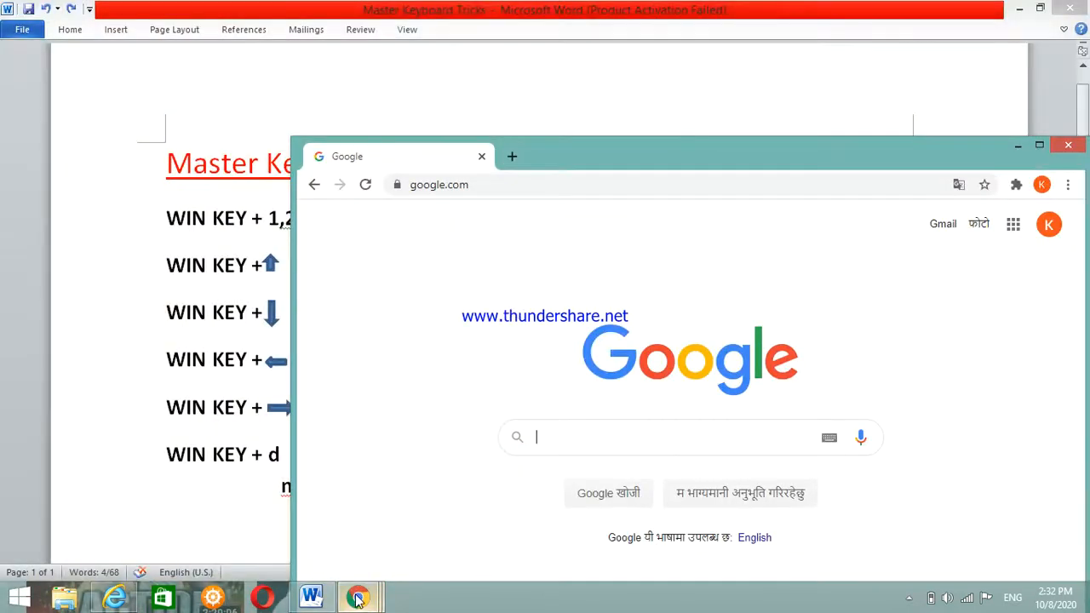
mouse_move(369, 599)
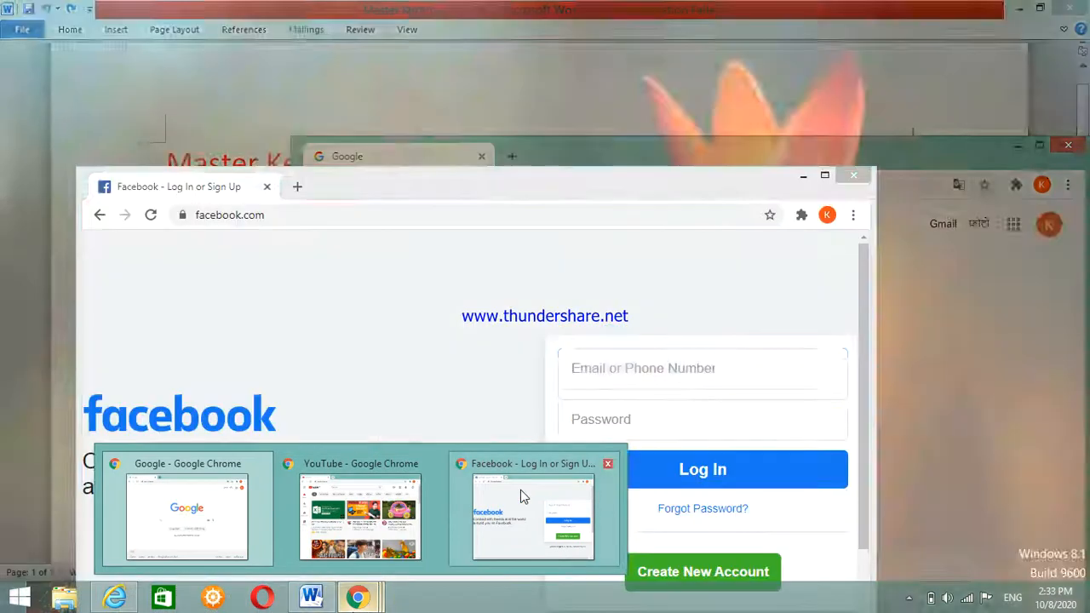
left_click(519, 493)
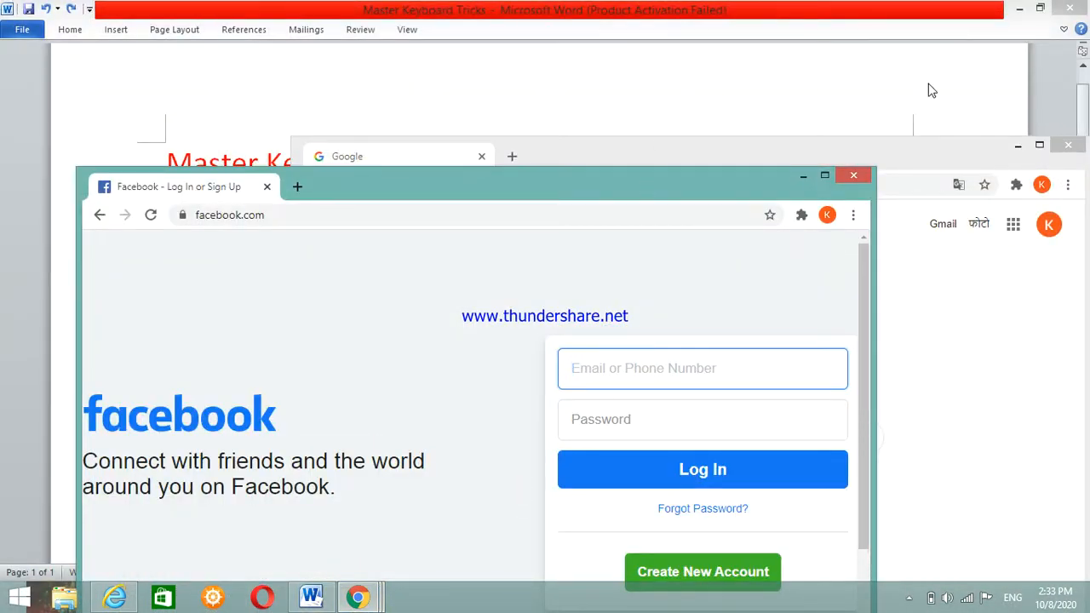
key("ctrl+d")
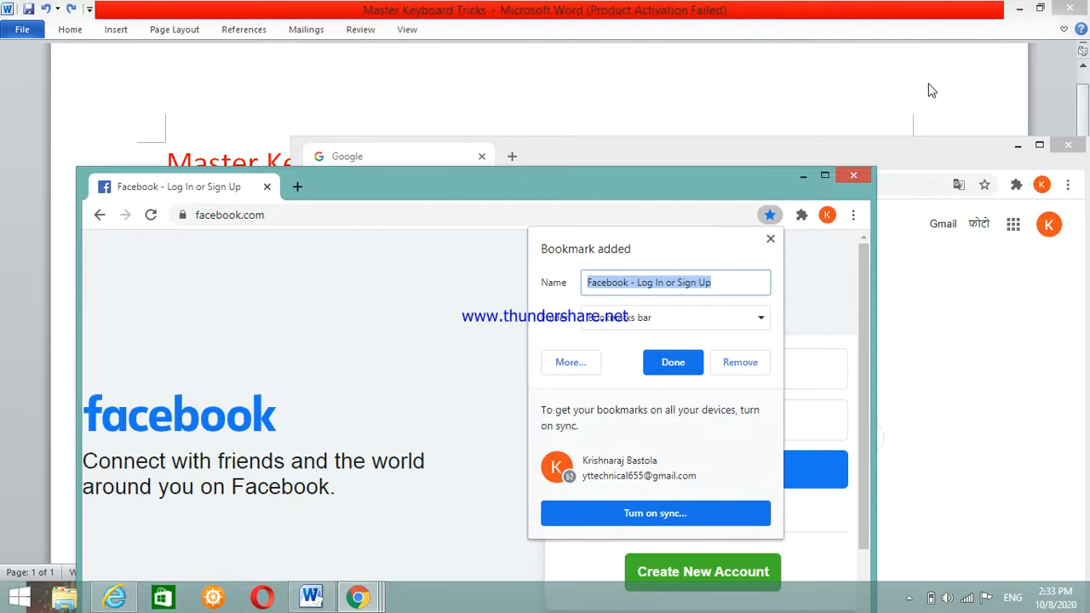
left_click(771, 238)
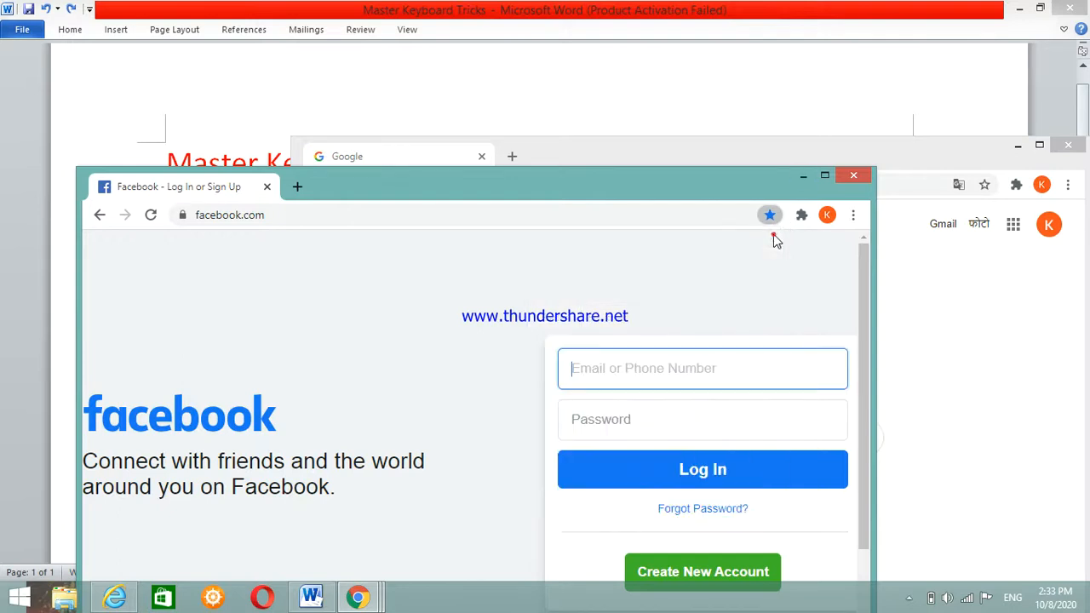
Step: Minimize all open windows to the desktop and restore them three times, and bring the Word document back to the front
key("super+d")
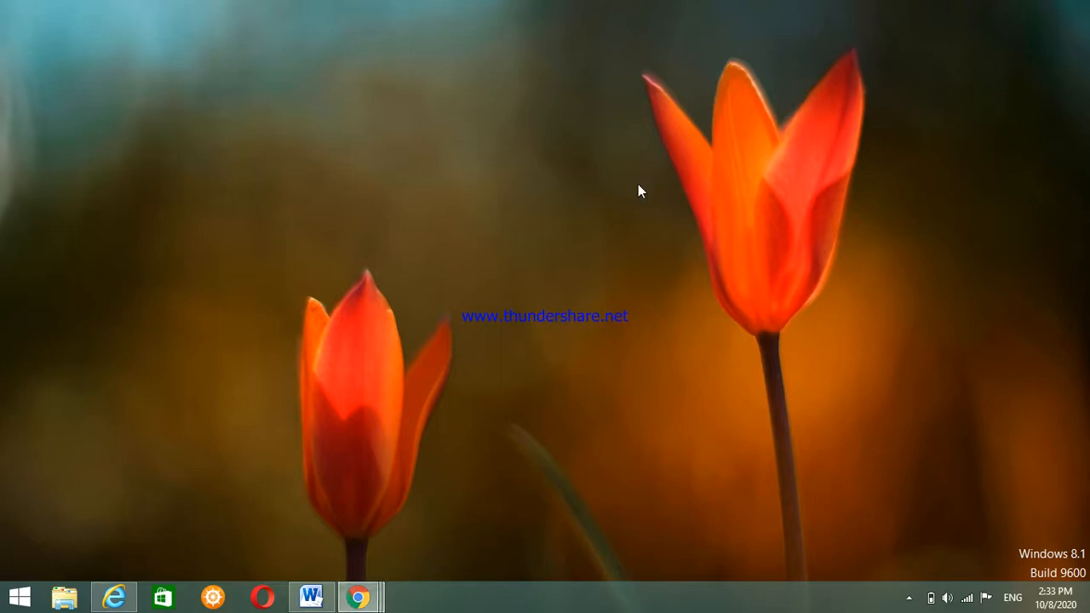
key("super+d")
key("super+d")
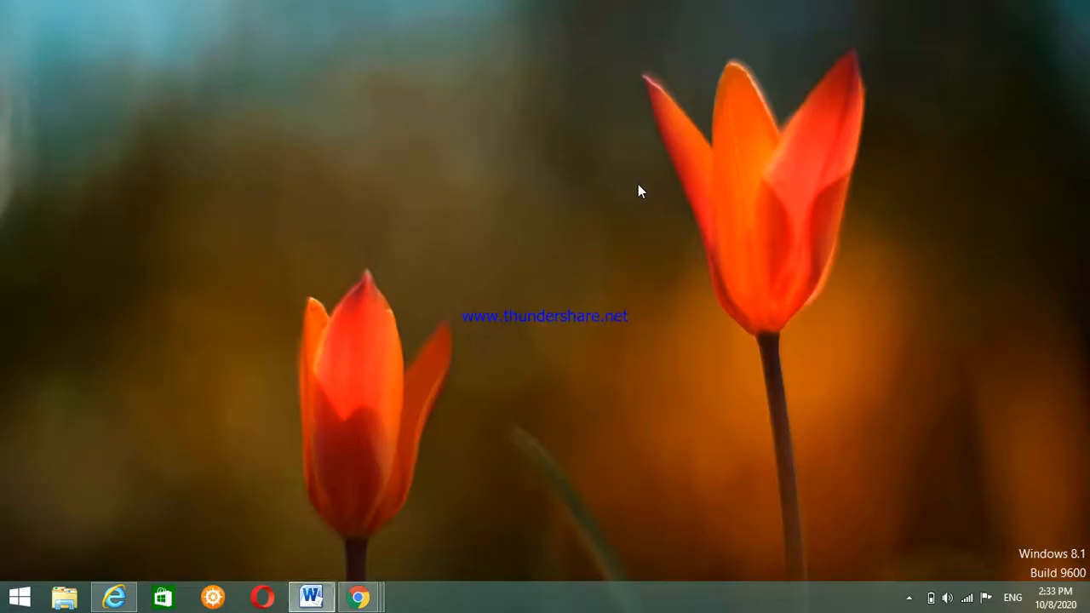
key("super+d")
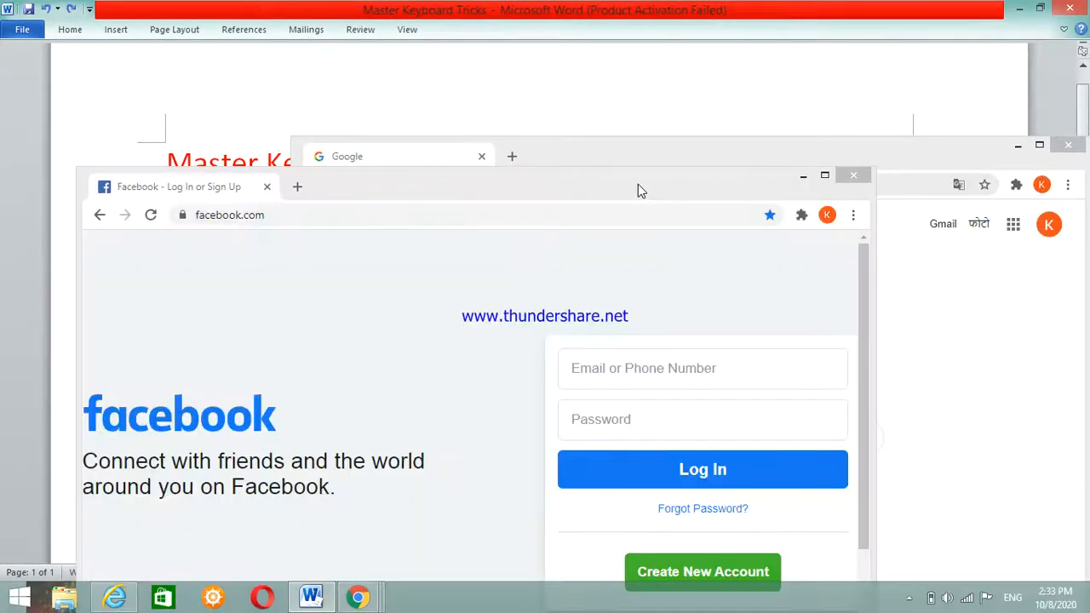
key("super+d")
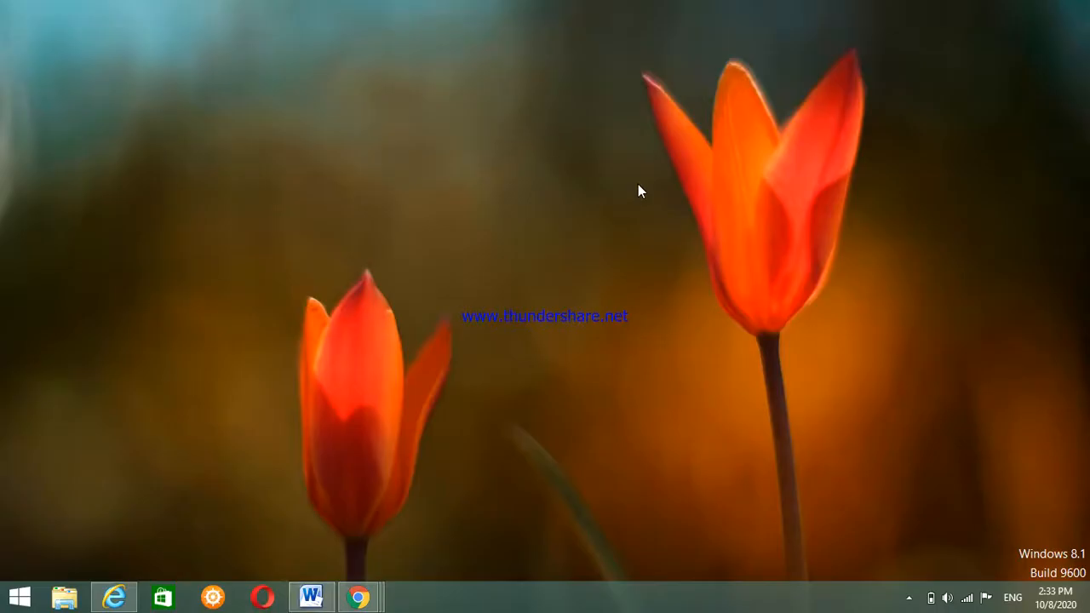
key("super+d")
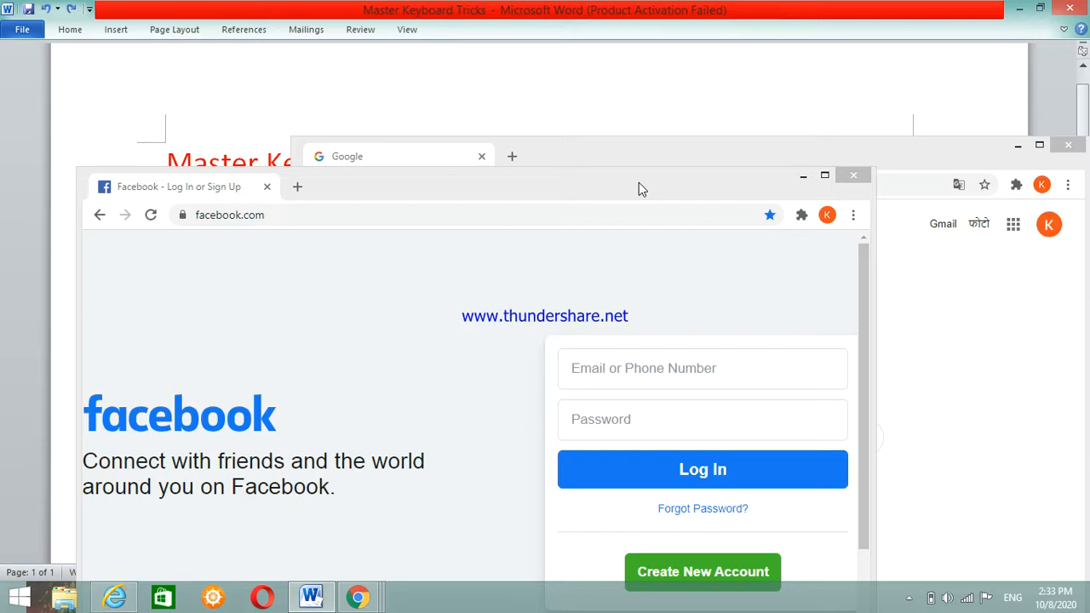
left_click(313, 598)
left_click(310, 597)
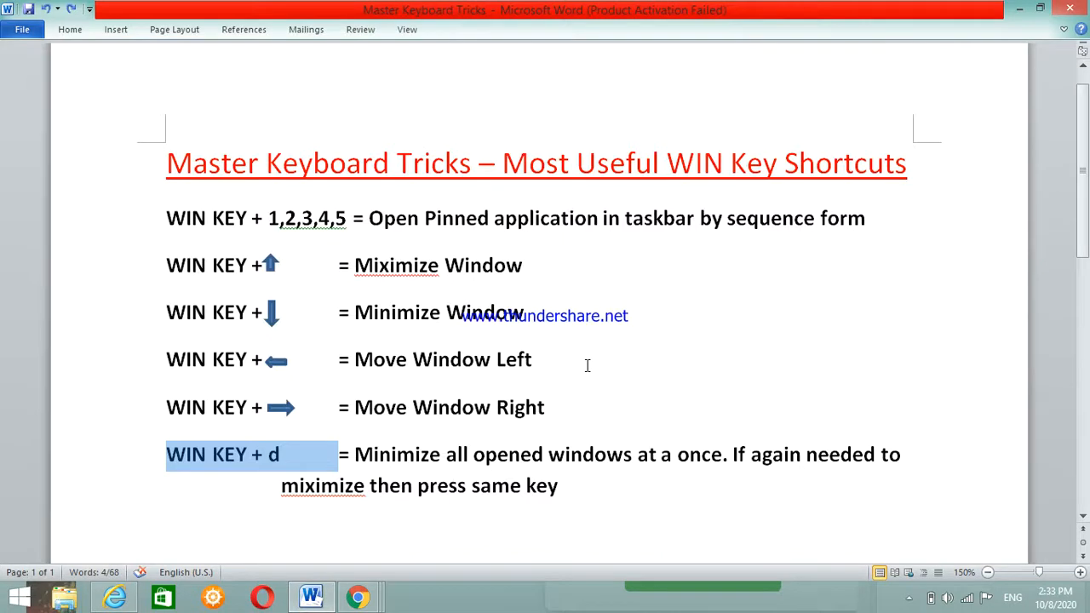